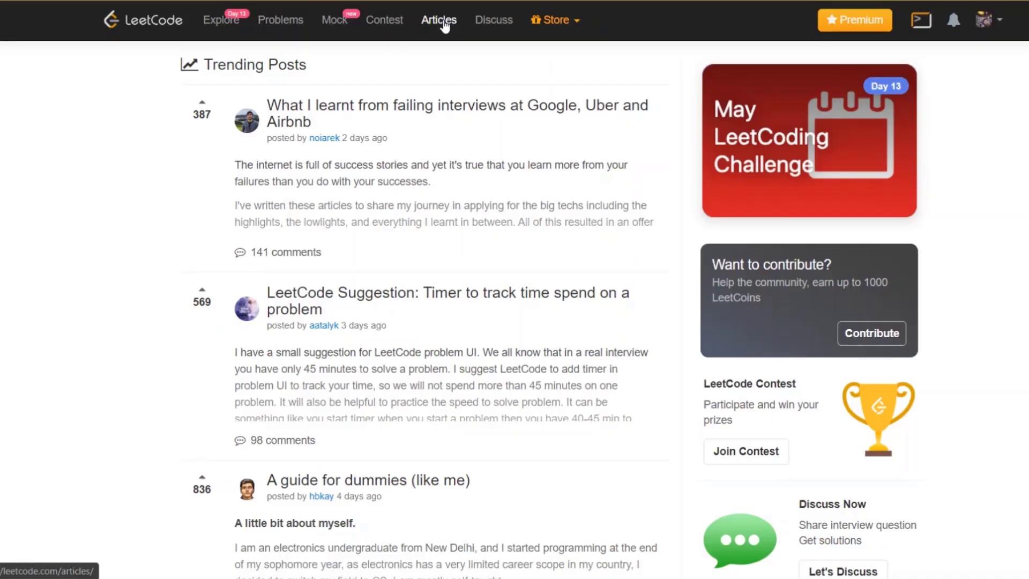
scroll(104, 333, "down", 2)
scroll(104, 334, "down", 3)
scroll(103, 334, "down", 2)
scroll(104, 334, "down", 1)
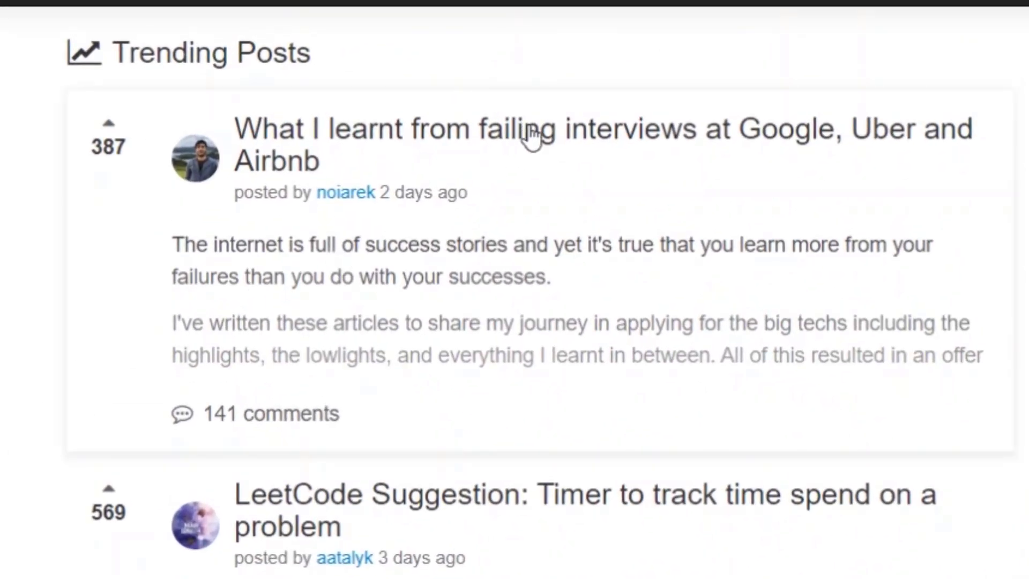
- Open the 'What I learnt from failing interviews' post about Google, Uber and Airbnb
left_click(466, 111)
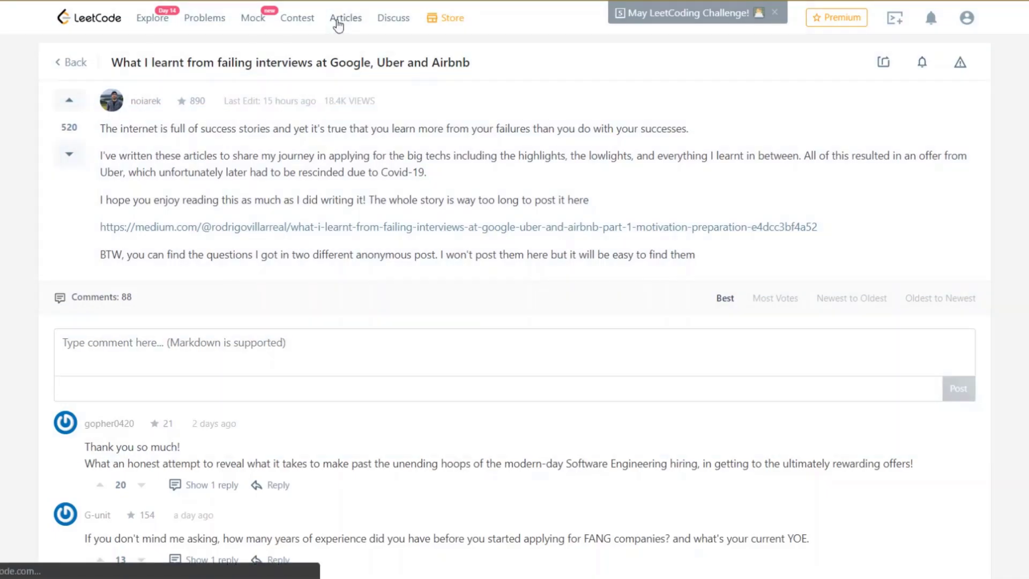
- Go to the official Articles and highlight the Microsoft Online Assessment Questions title
left_click(338, 24)
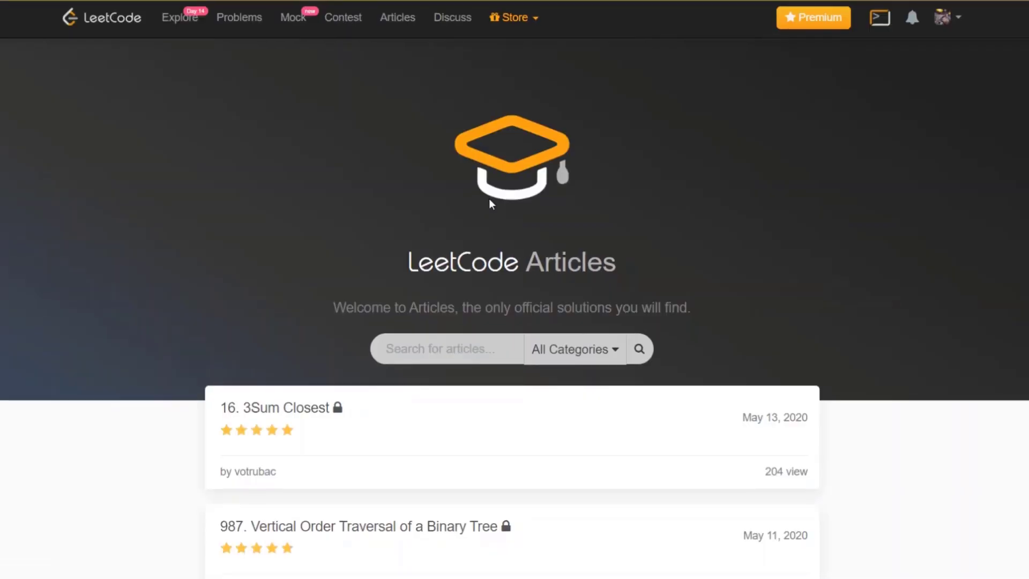
scroll(489, 201, "down", 3)
scroll(491, 205, "down", 2)
scroll(490, 205, "down", 3)
scroll(489, 204, "down", 1)
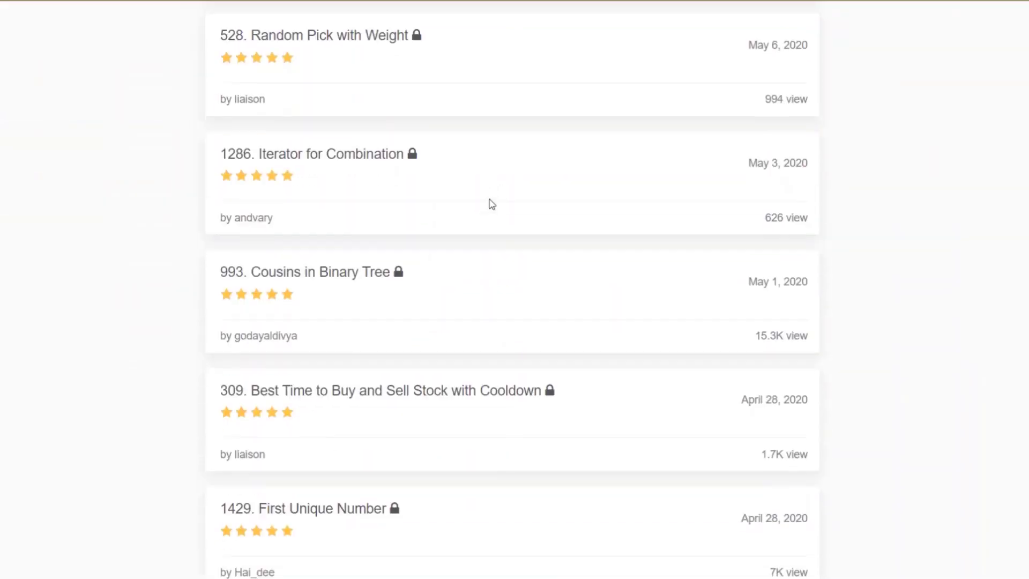
scroll(735, 105, "down", 2)
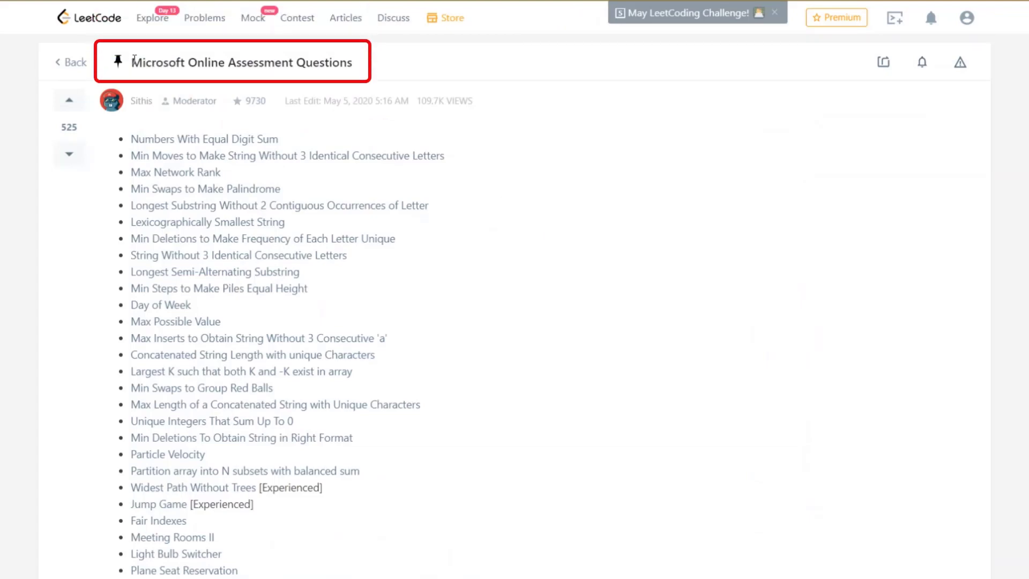
left_click_drag(130, 64, 347, 64)
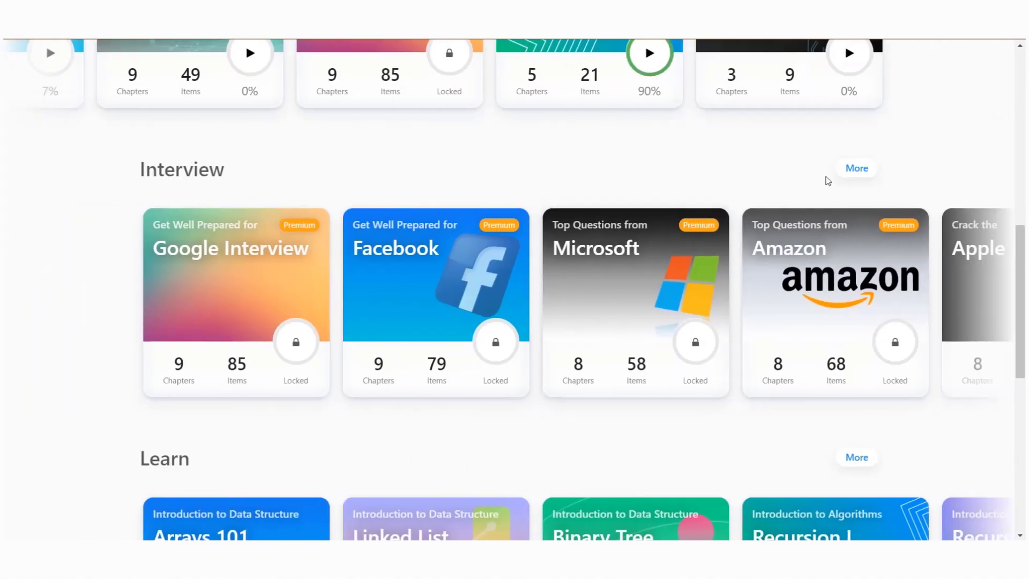
- Show all company interview collections using More beside Interview on Explore
left_click(854, 170)
scroll(579, 204, "down", 10)
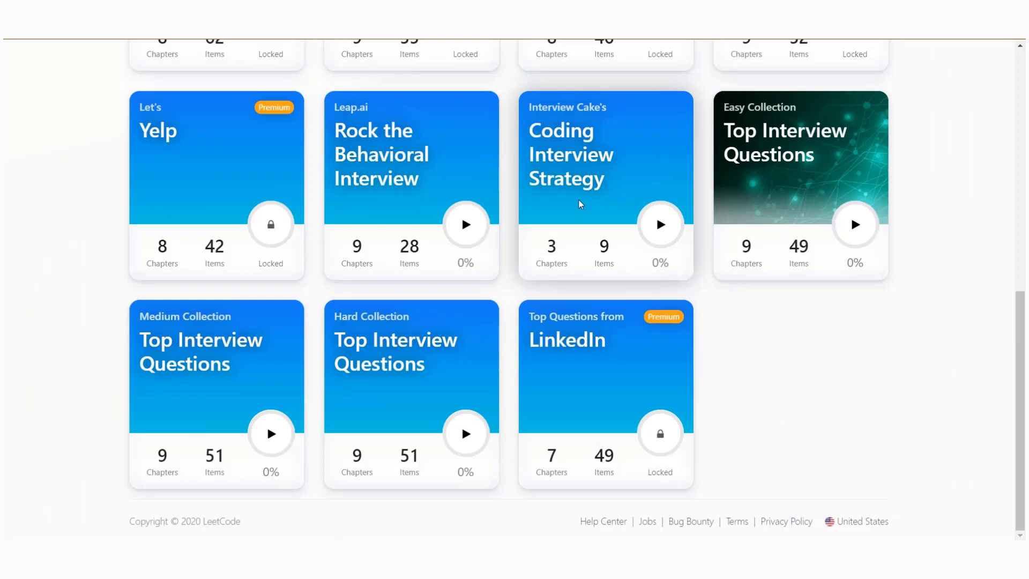
scroll(579, 204, "up", 1)
scroll(990, 352, "up", 2)
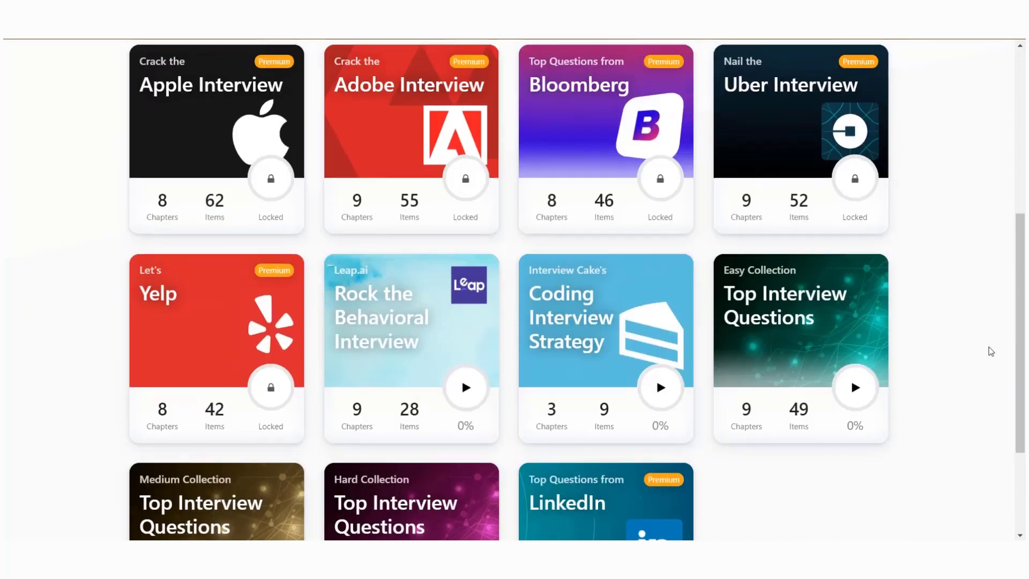
scroll(991, 351, "up", 1)
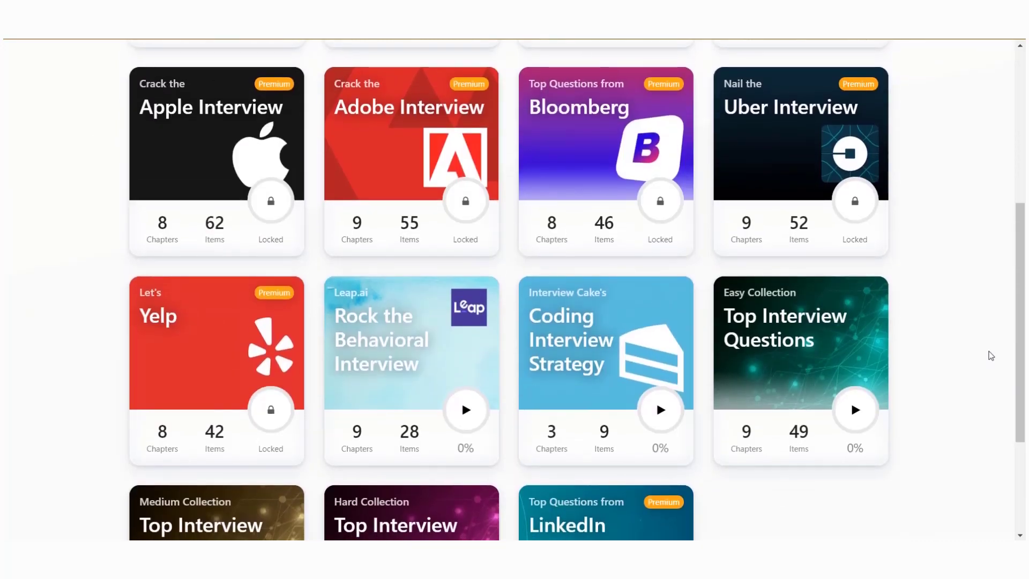
scroll(991, 355, "up", 1)
scroll(990, 355, "up", 2)
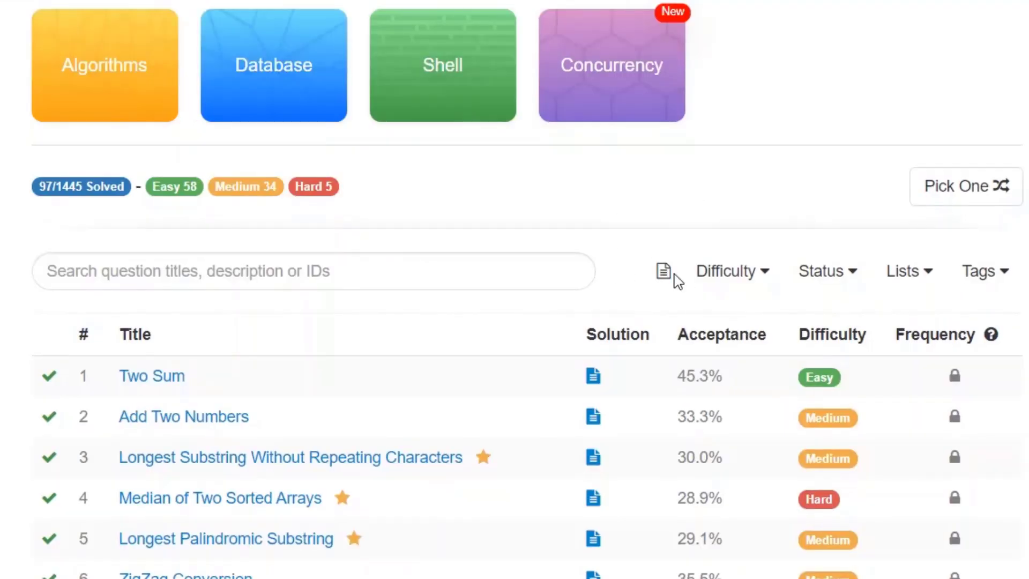
- Filter problems to Medium difficulty and the Top Interview Questions list, closing the dropdowns
left_click(744, 273)
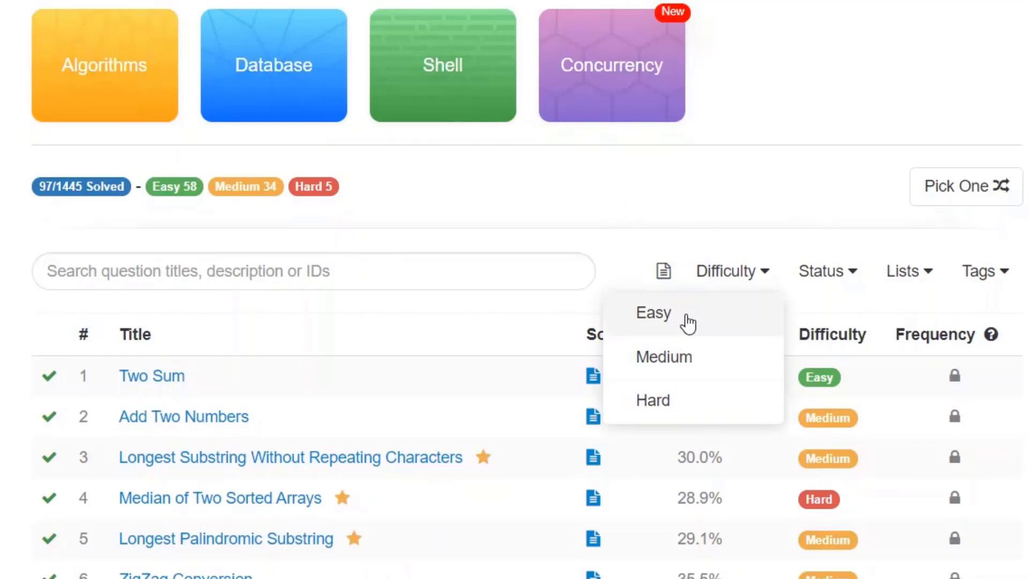
left_click(672, 361)
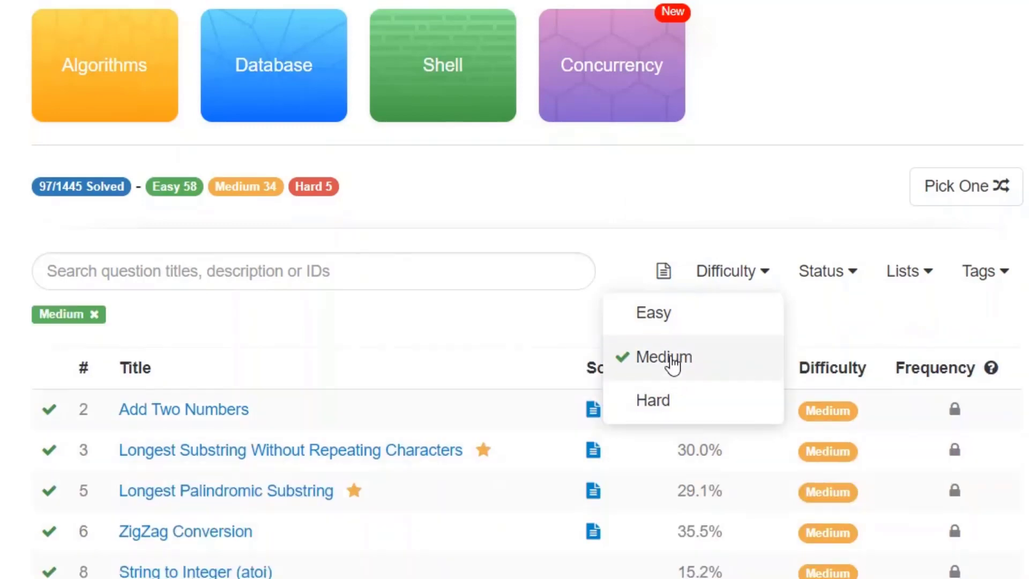
left_click(850, 274)
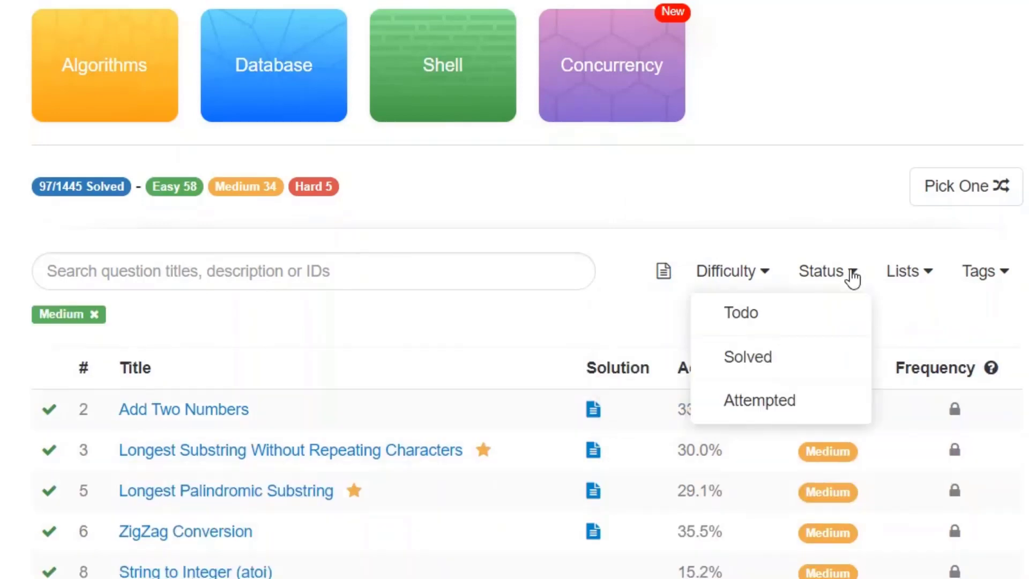
left_click(902, 273)
left_click(837, 363)
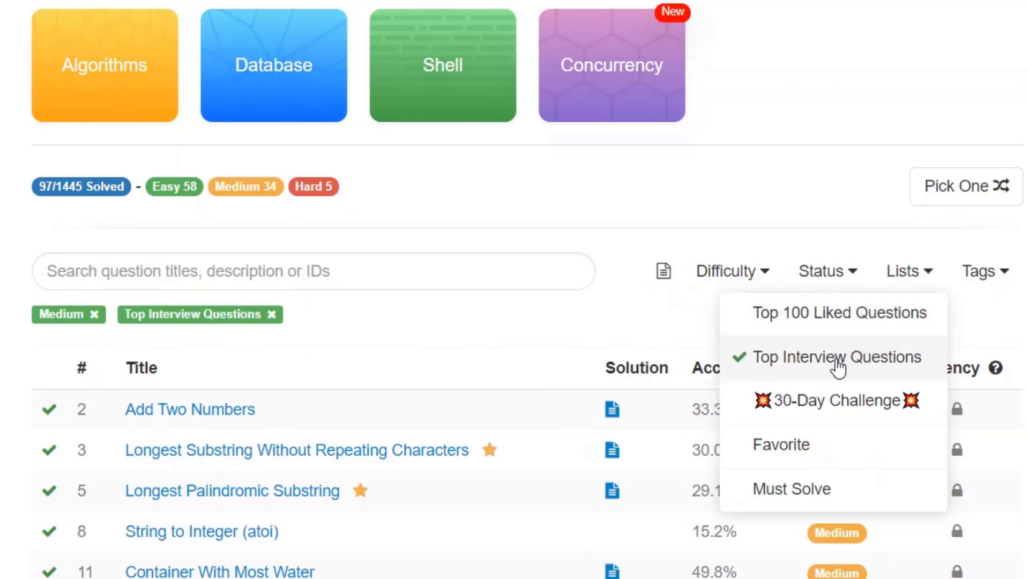
left_click(502, 313)
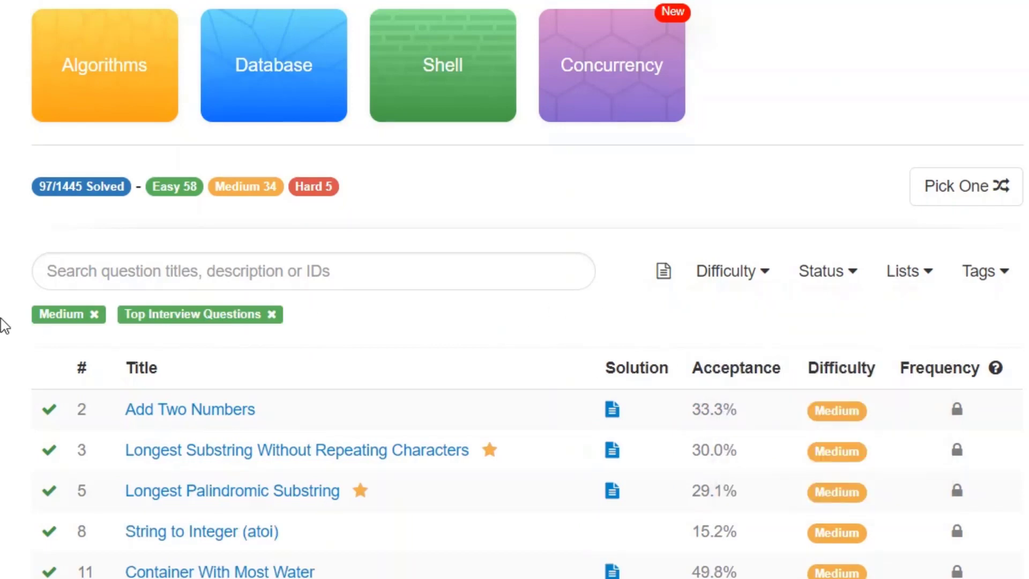
scroll(202, 482, "down", 3)
scroll(206, 486, "down", 4)
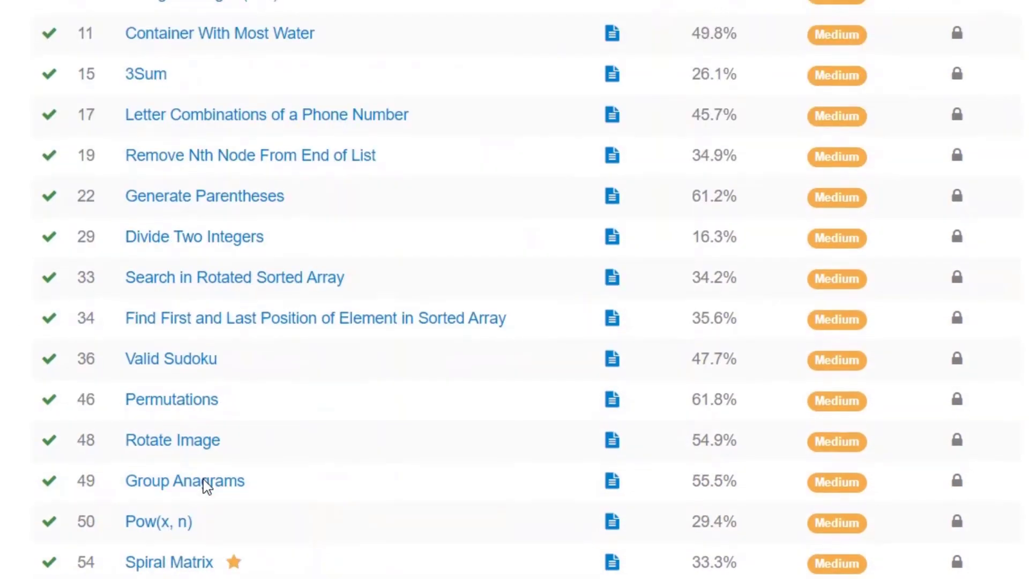
scroll(207, 486, "down", 6)
scroll(207, 486, "down", 2)
scroll(206, 486, "down", 4)
scroll(206, 483, "down", 6)
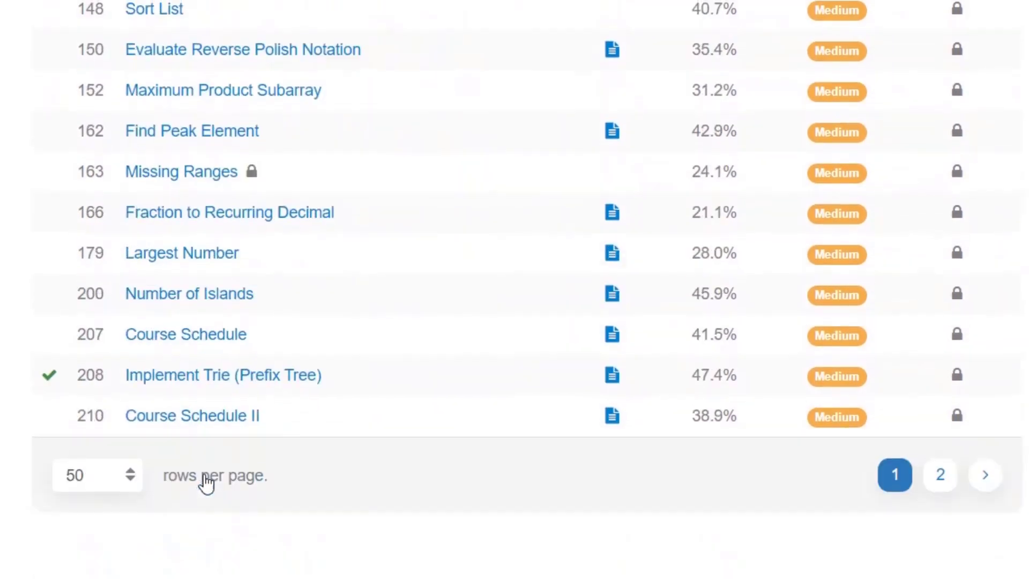
scroll(207, 483, "up", 5)
scroll(207, 482, "up", 7)
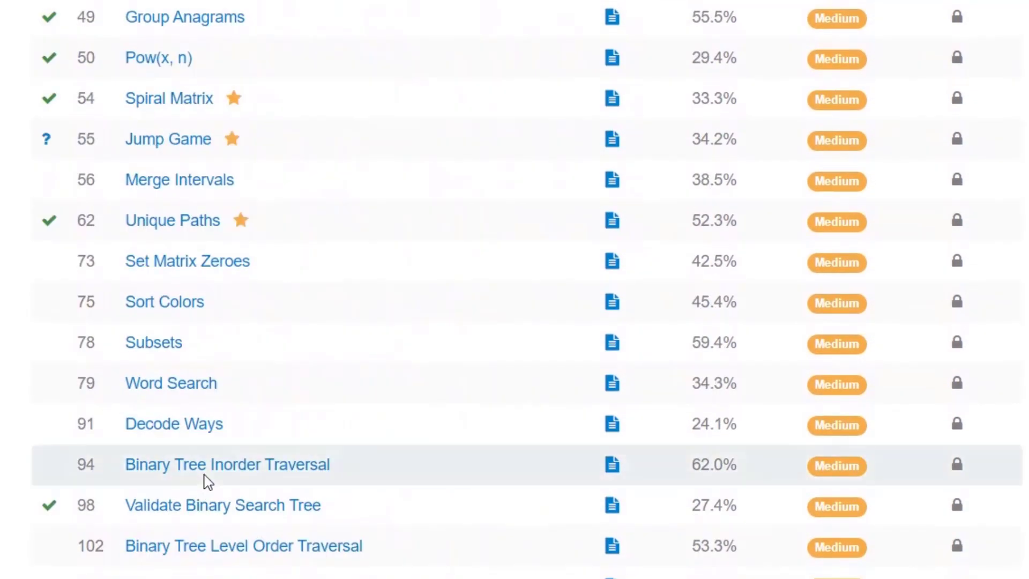
scroll(207, 483, "up", 4)
scroll(206, 482, "up", 3)
scroll(207, 482, "up", 3)
scroll(206, 482, "up", 1)
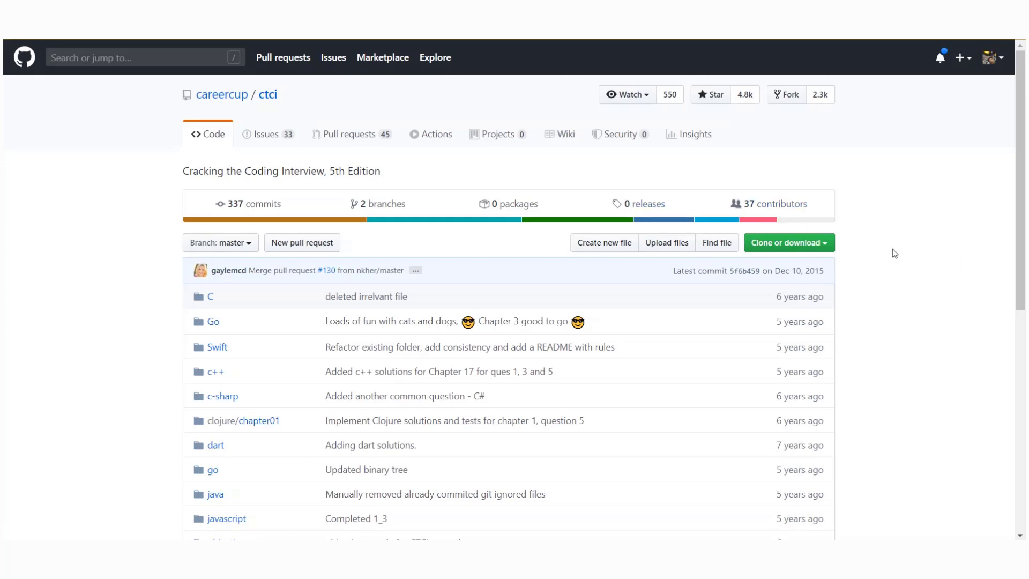
scroll(976, 212, "down", 2)
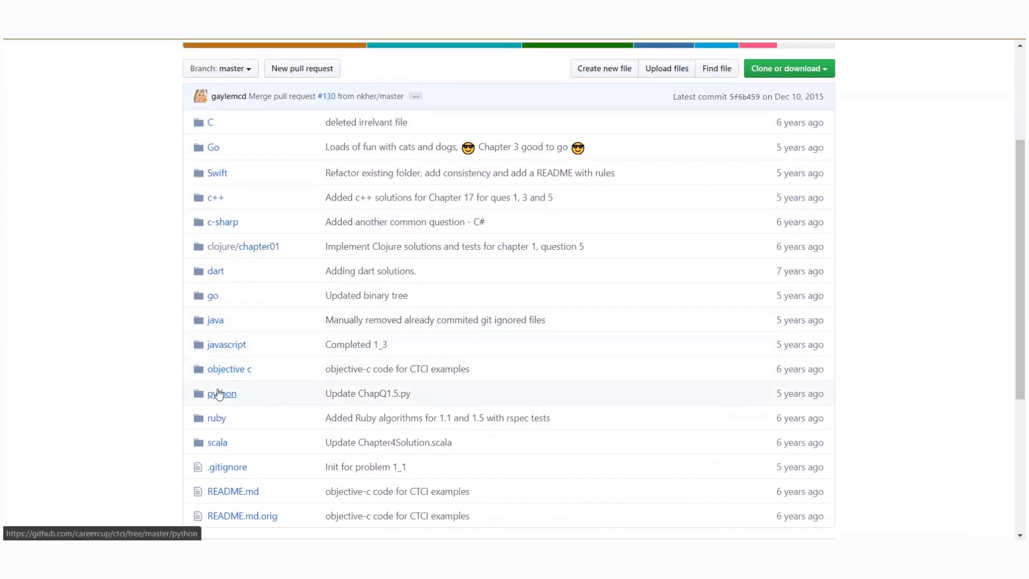
left_click(221, 393)
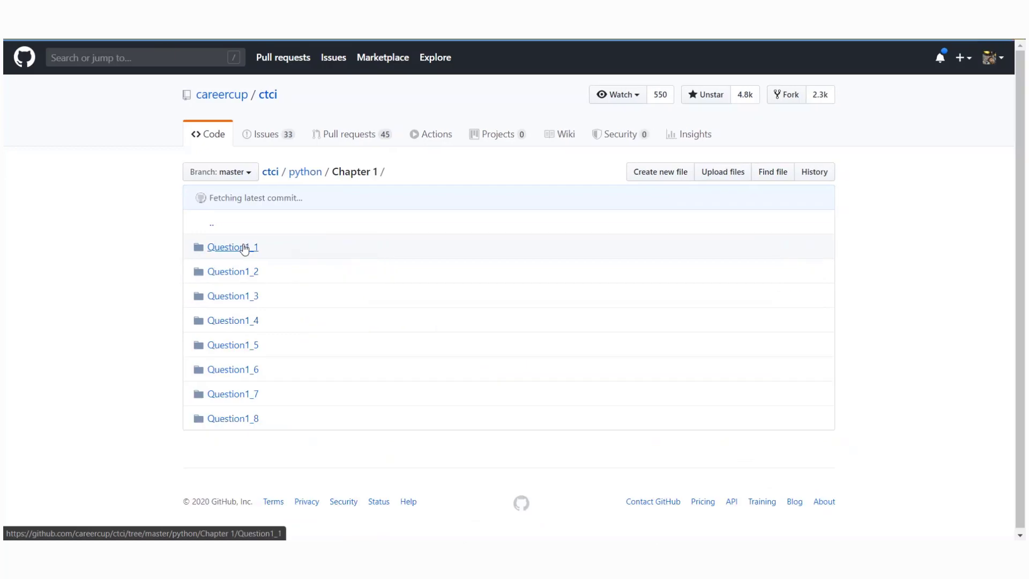
left_click(244, 250)
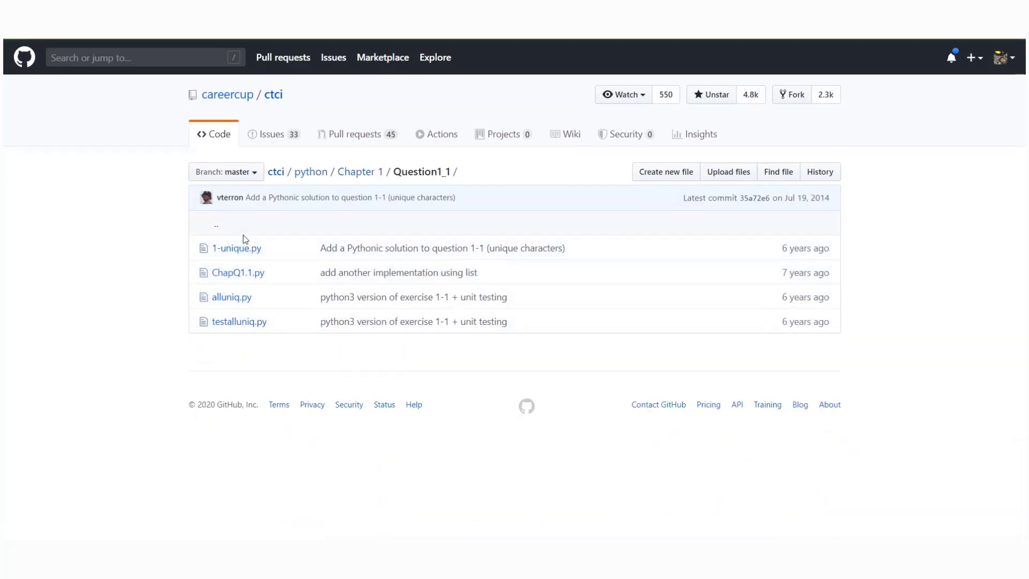
left_click(228, 248)
scroll(419, 368, "down", 1)
scroll(419, 368, "down", 2)
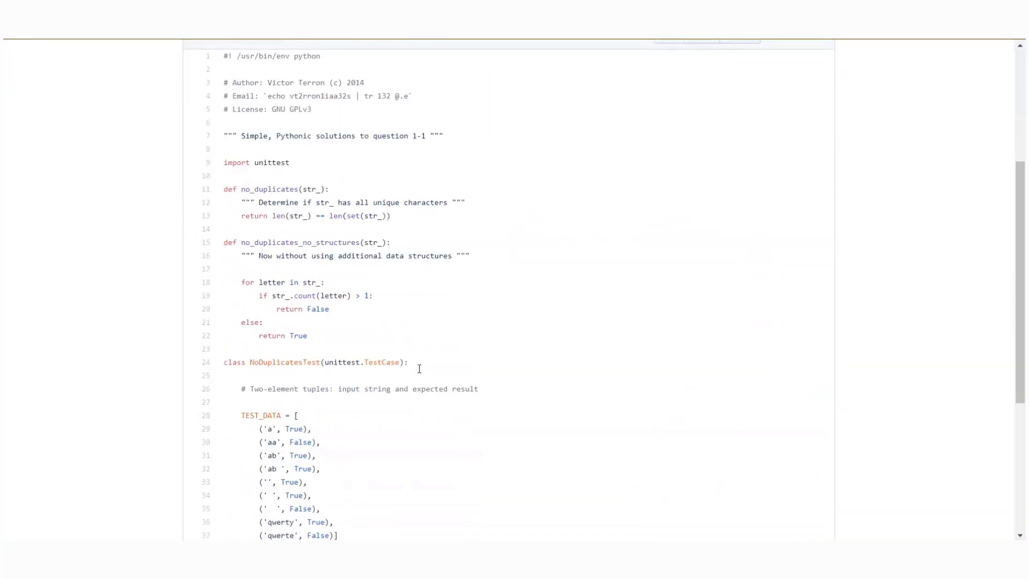
scroll(419, 368, "down", 2)
scroll(418, 368, "down", 2)
scroll(418, 368, "up", 5)
scroll(419, 368, "up", 2)
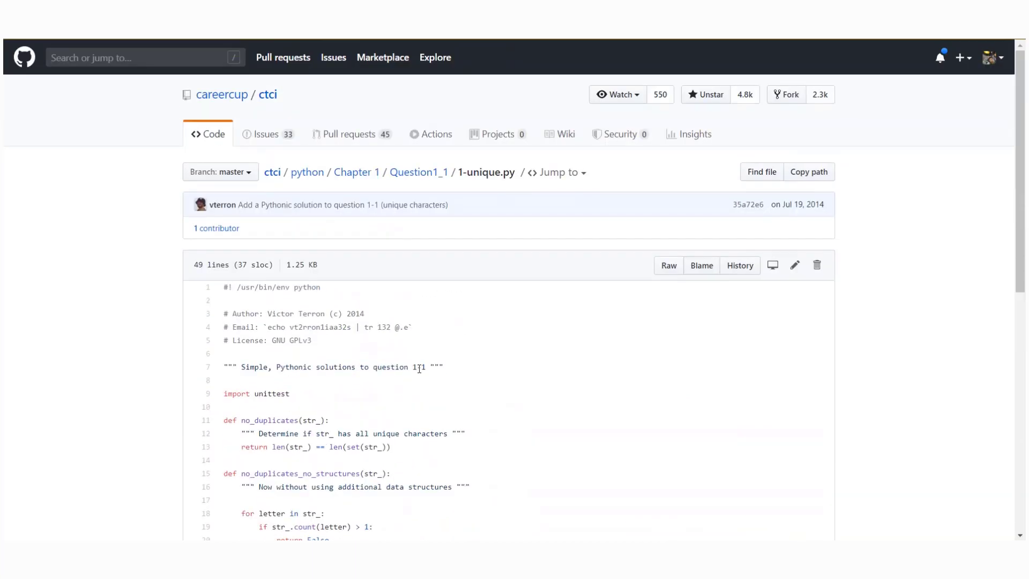
left_click(268, 94)
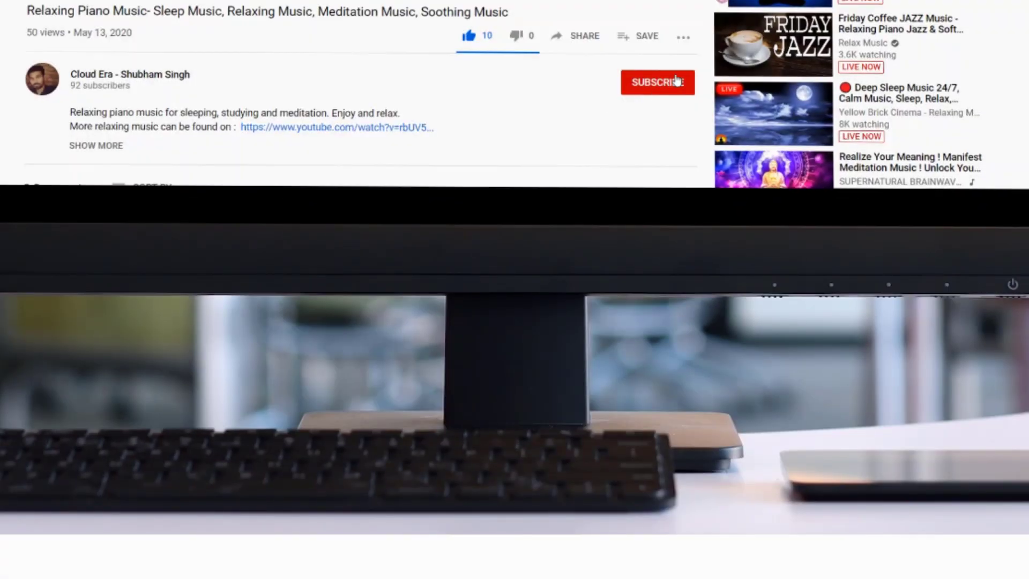
- Subscribe to the Cloud Era channel with All notifications enabled
left_click(659, 84)
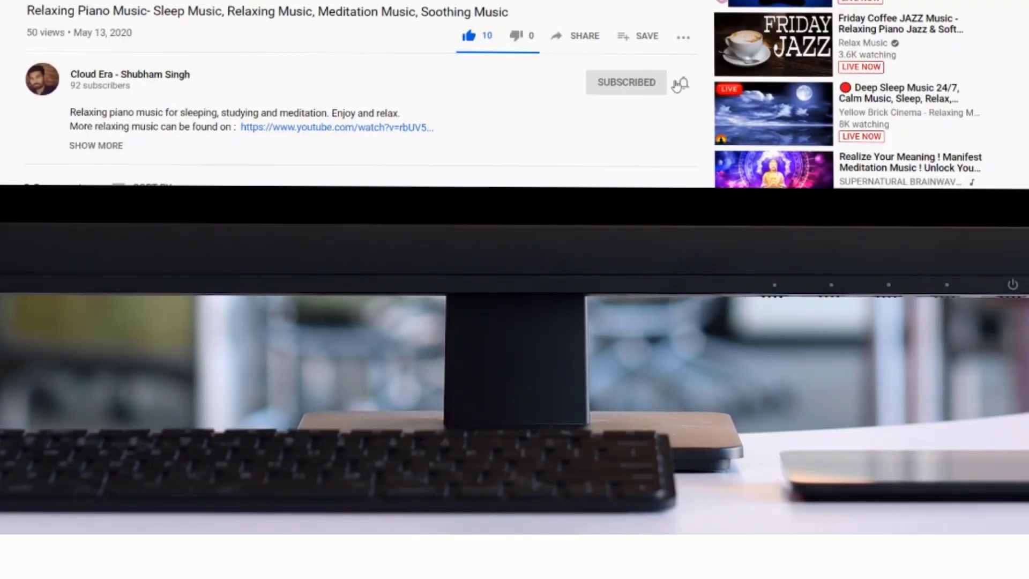
left_click(682, 85)
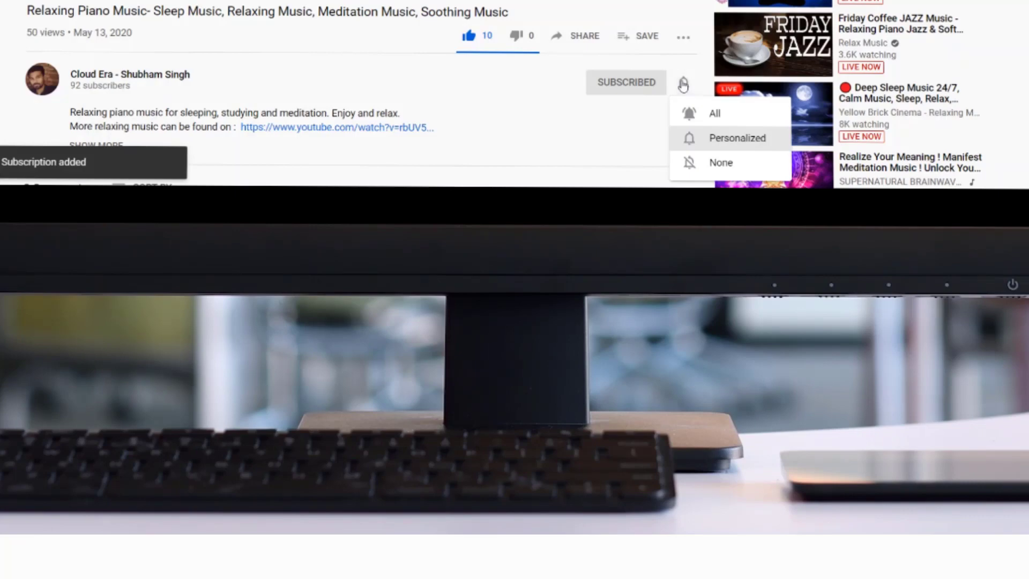
left_click(683, 110)
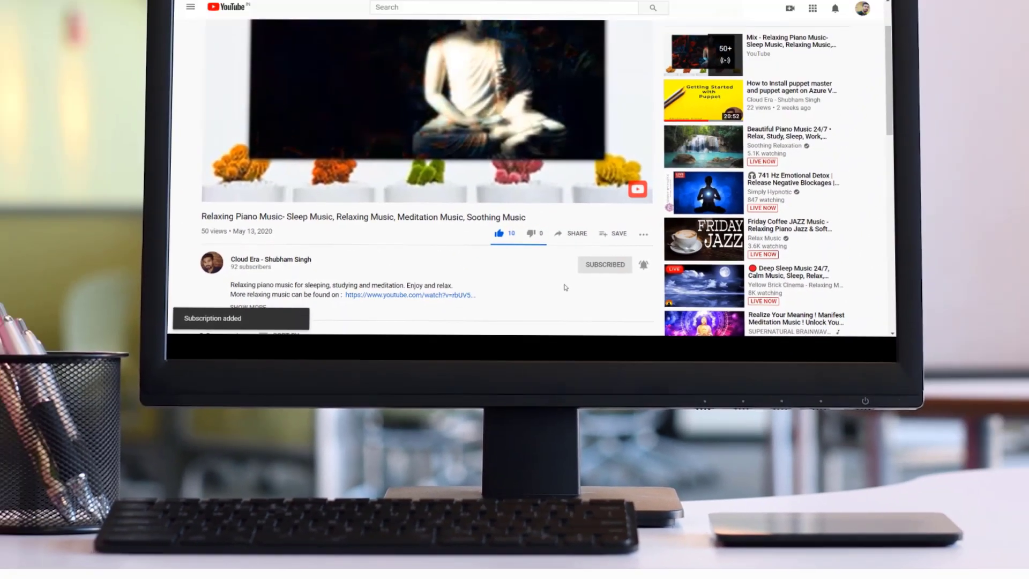